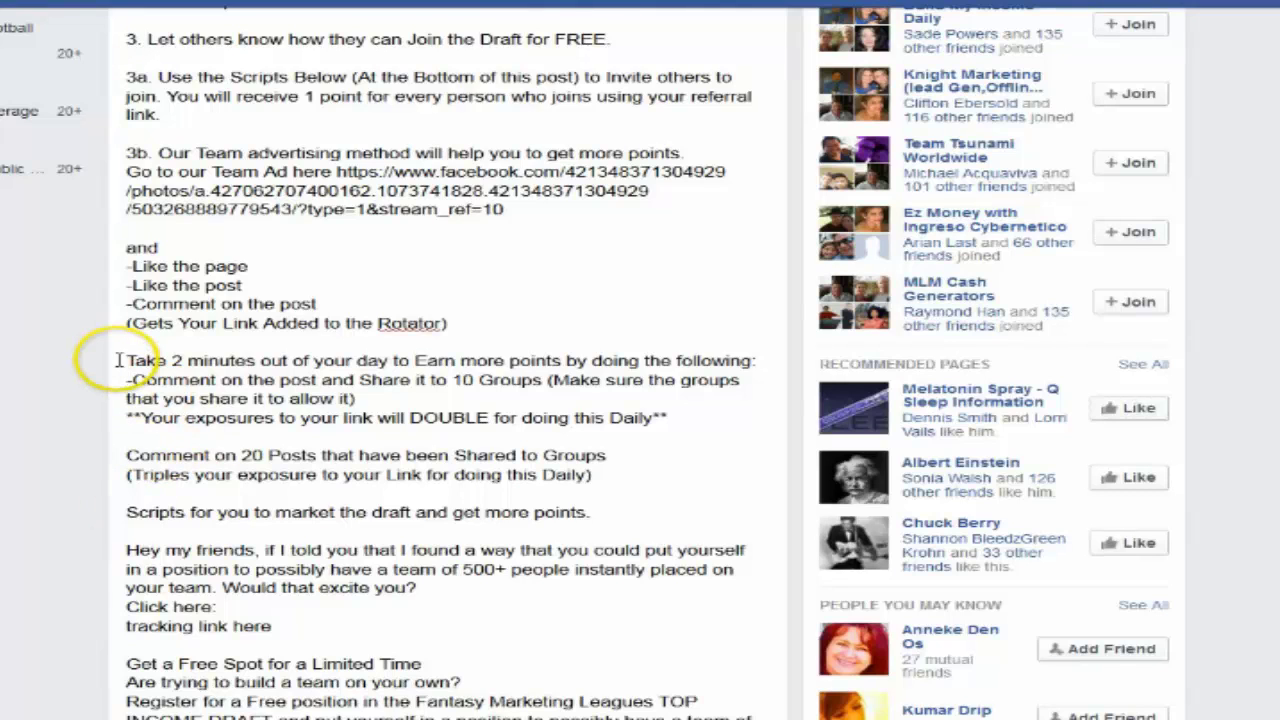
- Highlight the 'Take 2 minutes' point-earning instructions and the Team Ad link in the draft, then deselect
left_click_drag(124, 361, 690, 423)
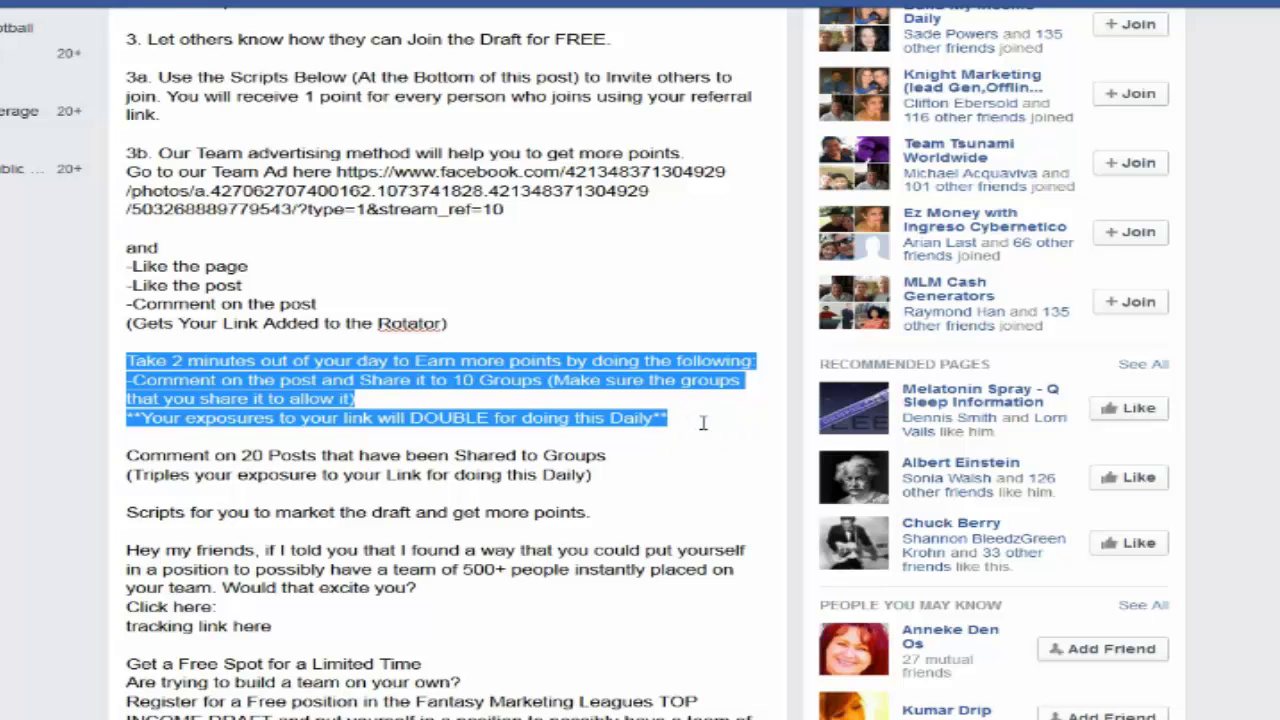
left_click(703, 423)
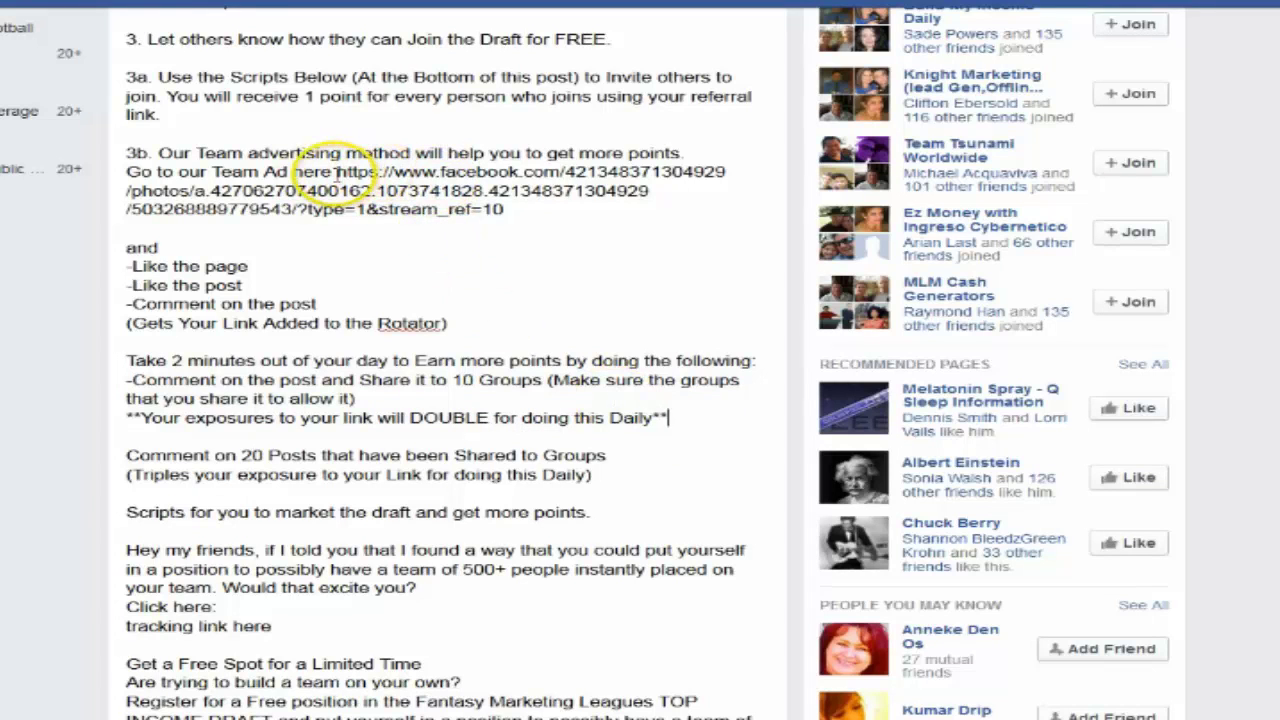
left_click_drag(337, 172, 512, 212)
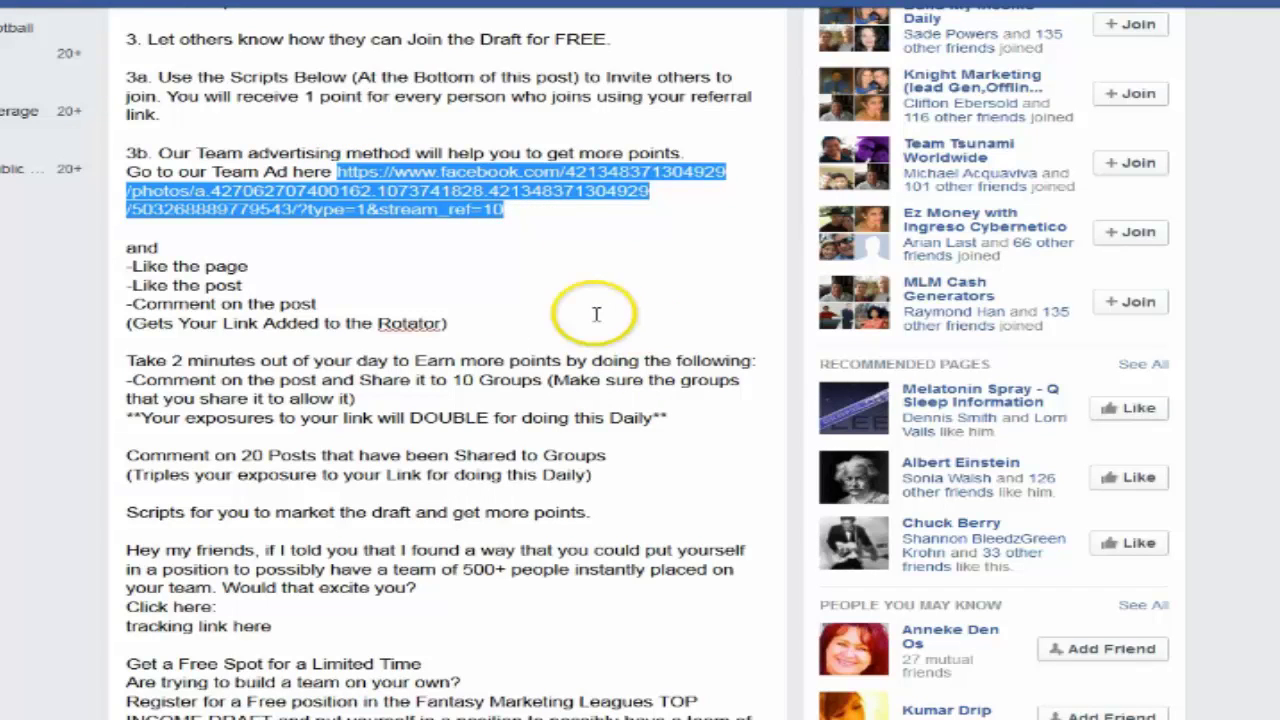
left_click(645, 480)
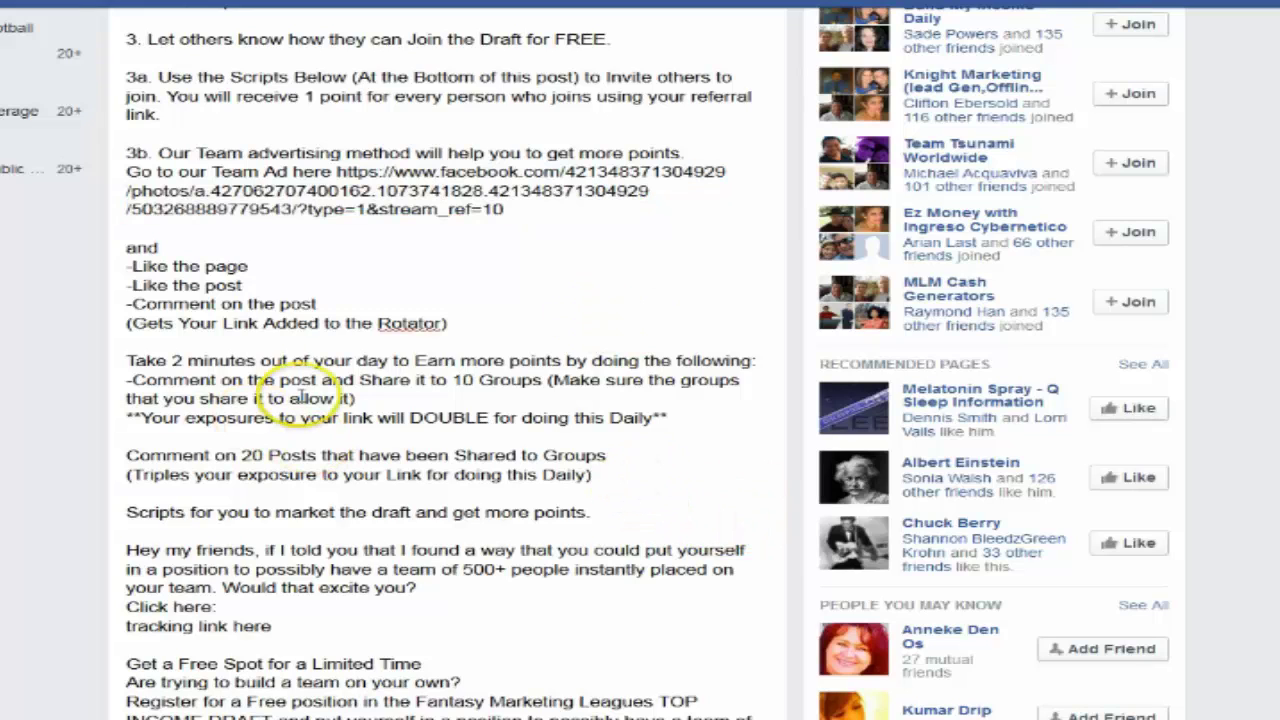
- Highlight the doubled-exposures line and the end of the Team Ad link, then deselect
left_click_drag(140, 418, 705, 422)
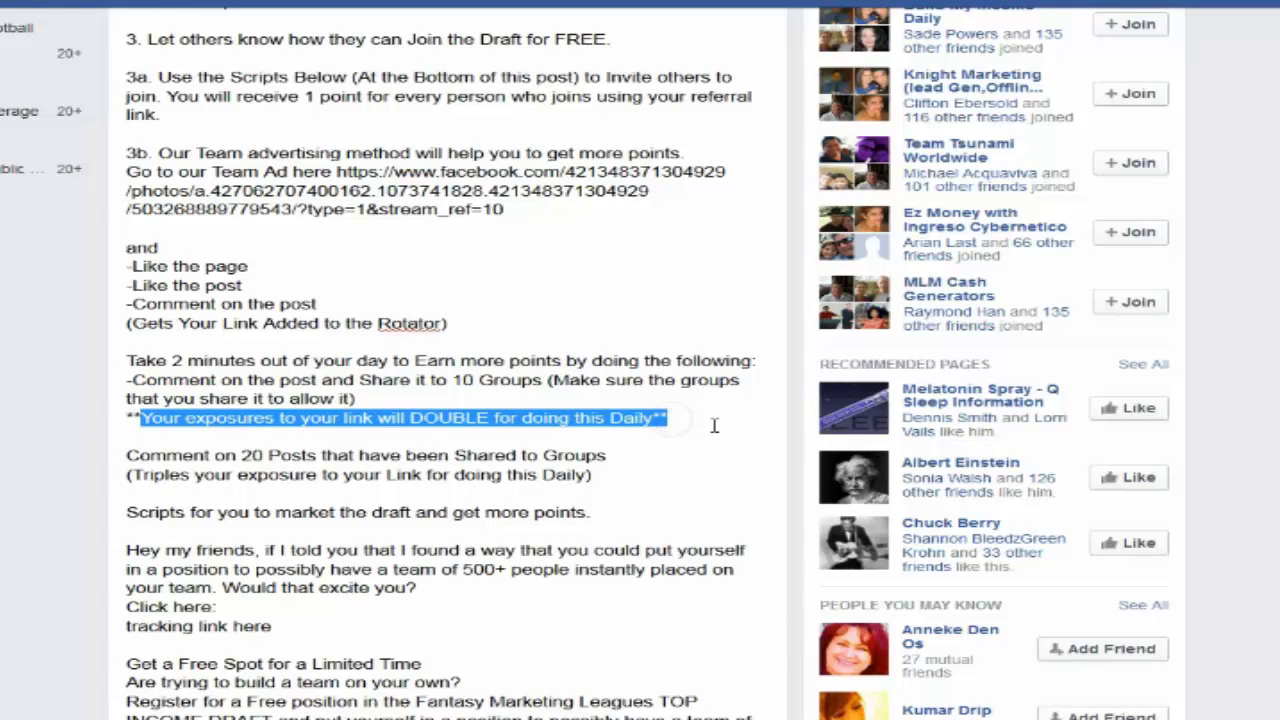
left_click(713, 423)
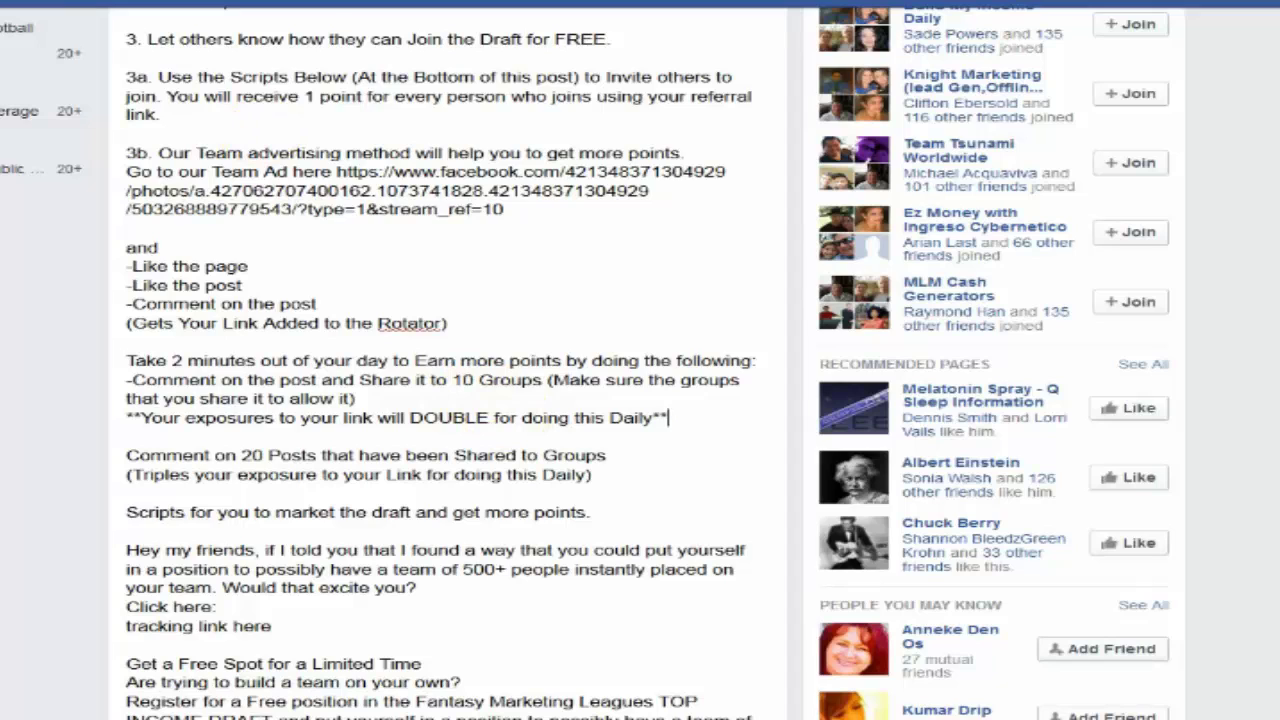
left_click_drag(514, 214, 316, 172)
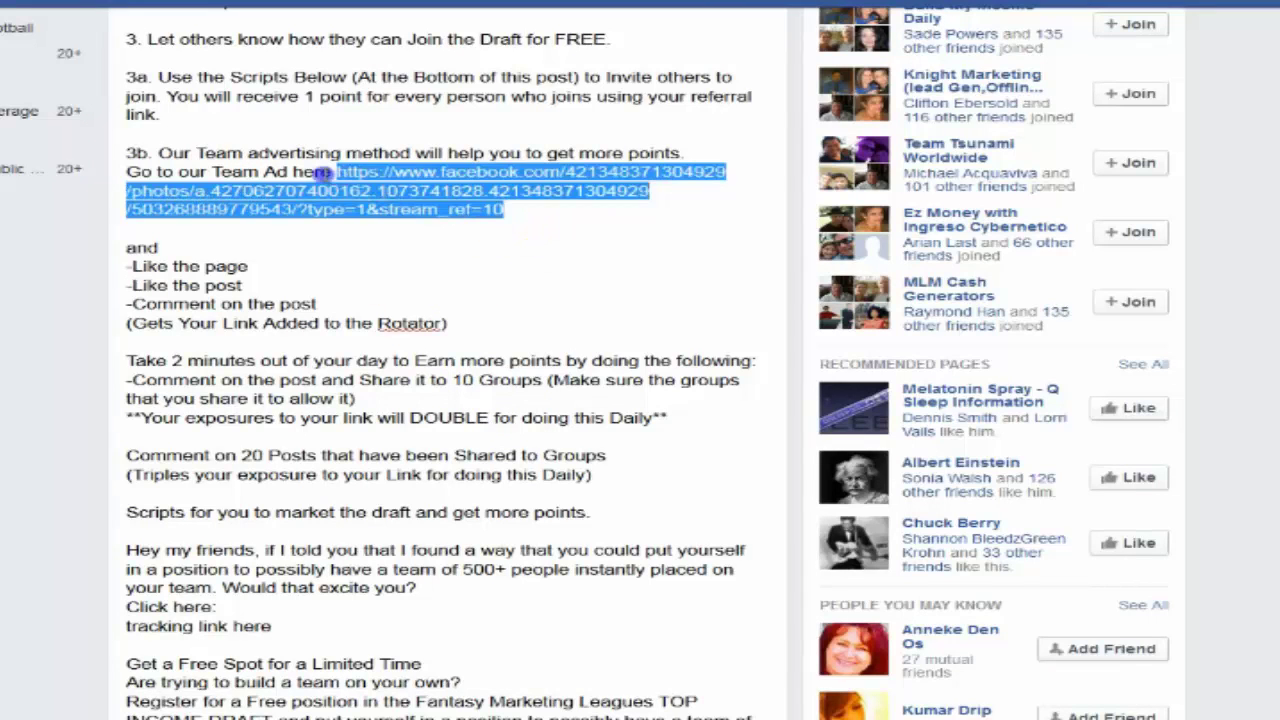
left_click(623, 254)
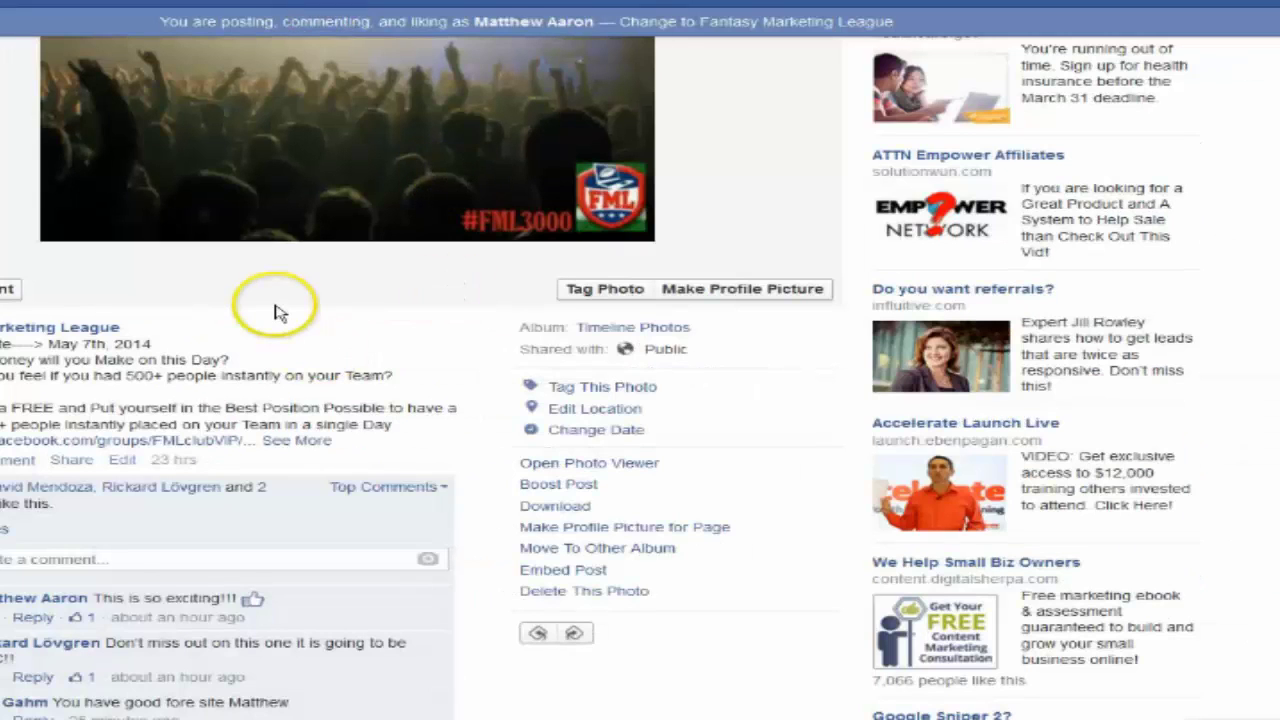
scroll(640, 380, "down", 1)
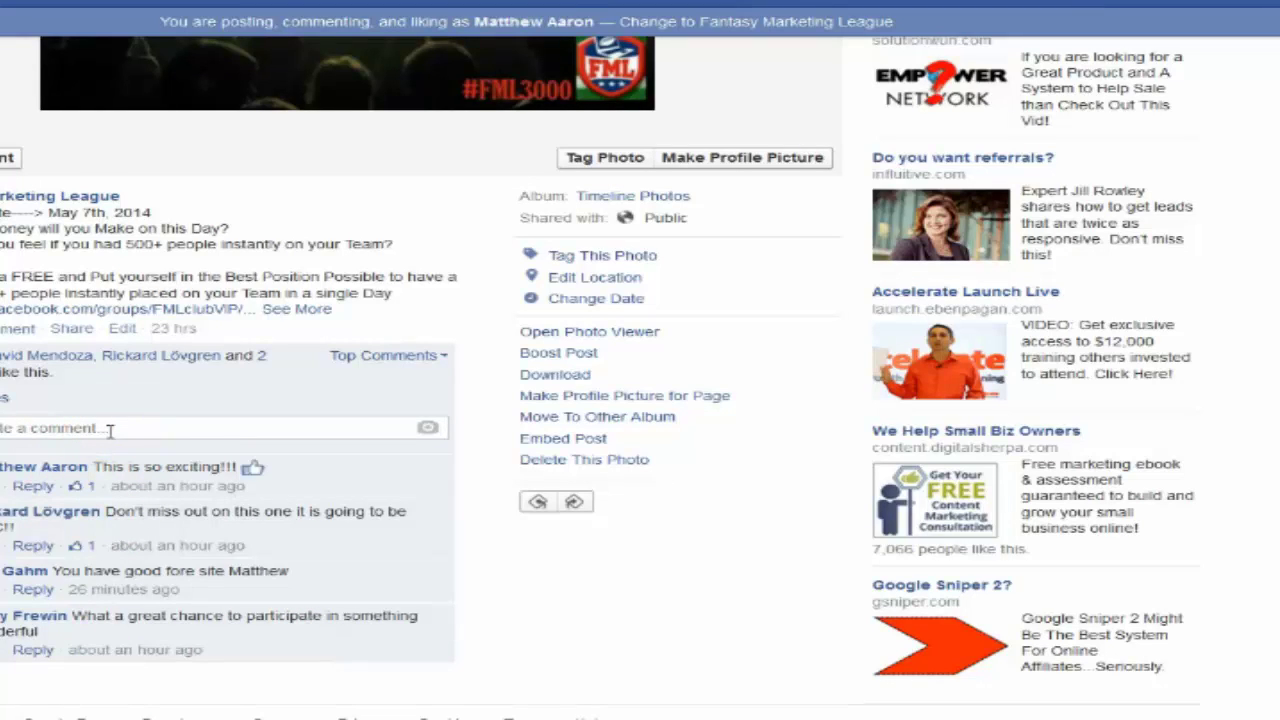
type("om! Just got ano")
key("BackSpace")
type("hter")
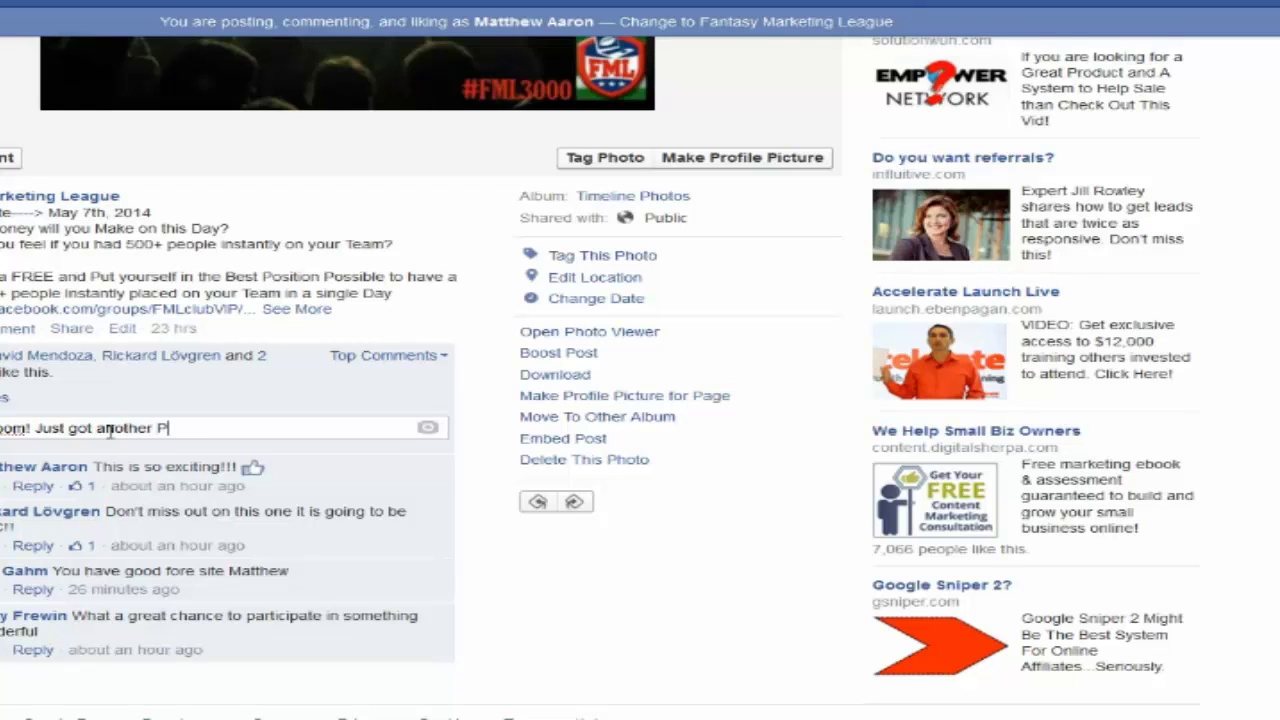
type(" Point")
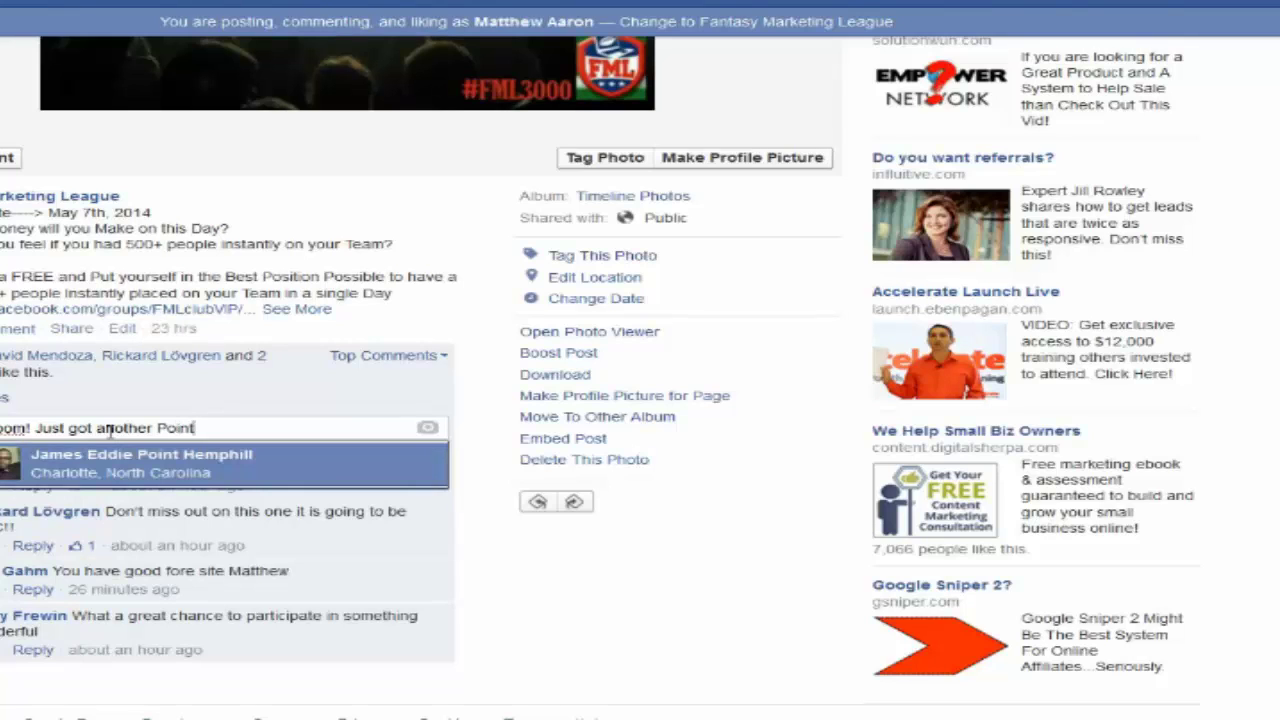
type("!")
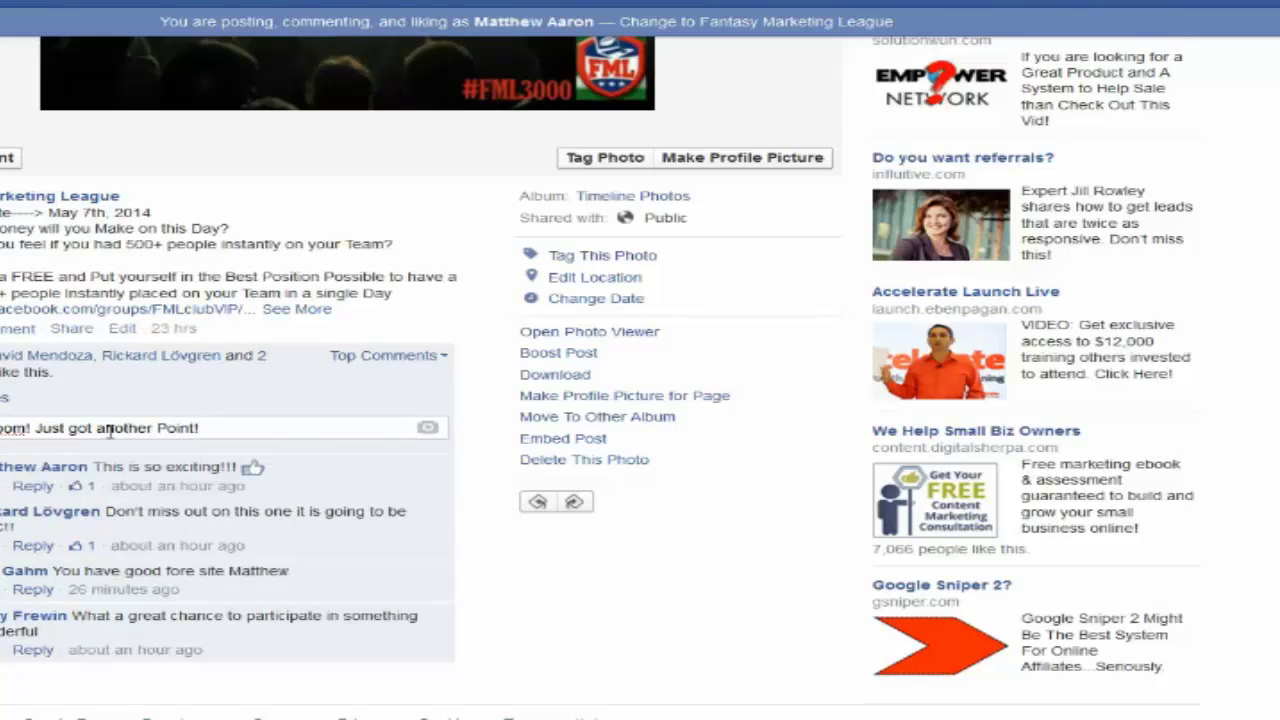
key("BackSpace")
key("BackSpace")
key("BackSpace")
key("BackSpace")
key("BackSpace")
key("BackSpace")
key("BackSpace")
key("BackSpace")
key("BackSpace")
key("BackSpace")
key("BackSpace")
key("BackSpace")
key("BackSpace")
key("BackSpace")
key("BackSpace")
key("BackSpace")
key("BackSpace")
key("BackSpace")
key("BackSpace")
key("BackSpace")
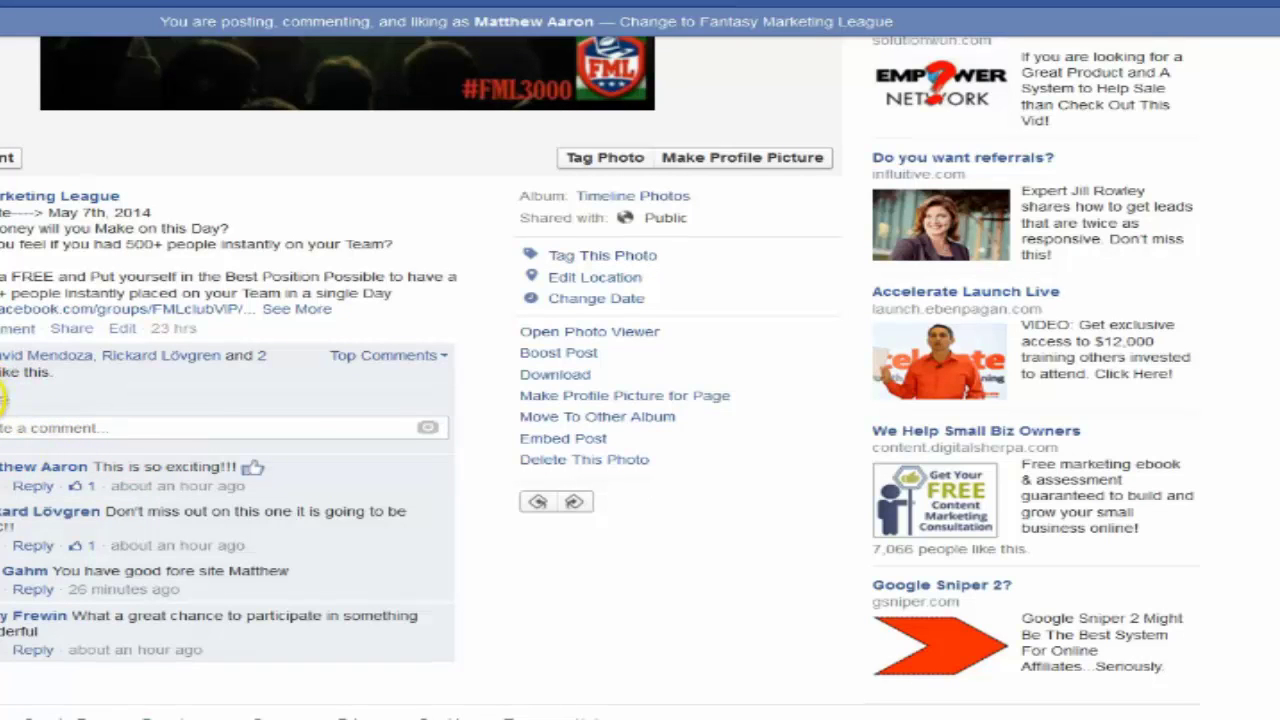
- Start sharing the photo post and change the Share destination to 'In a group'
left_click(75, 331)
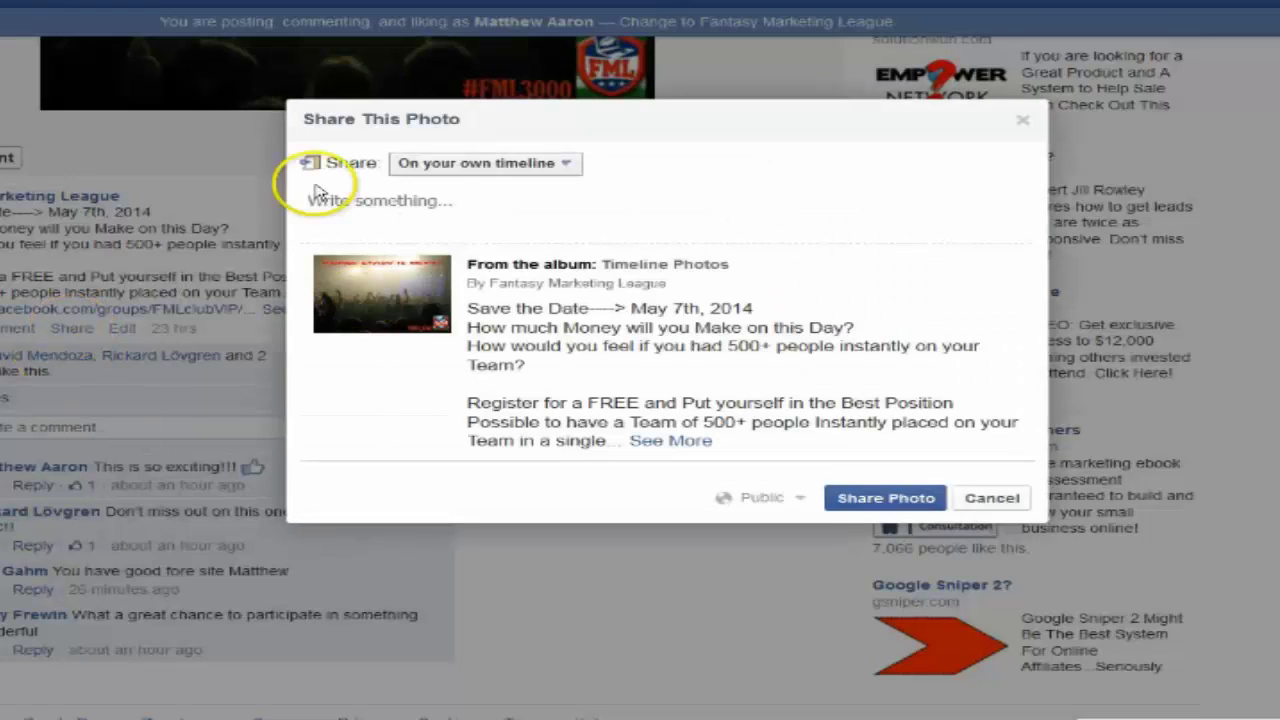
left_click(566, 164)
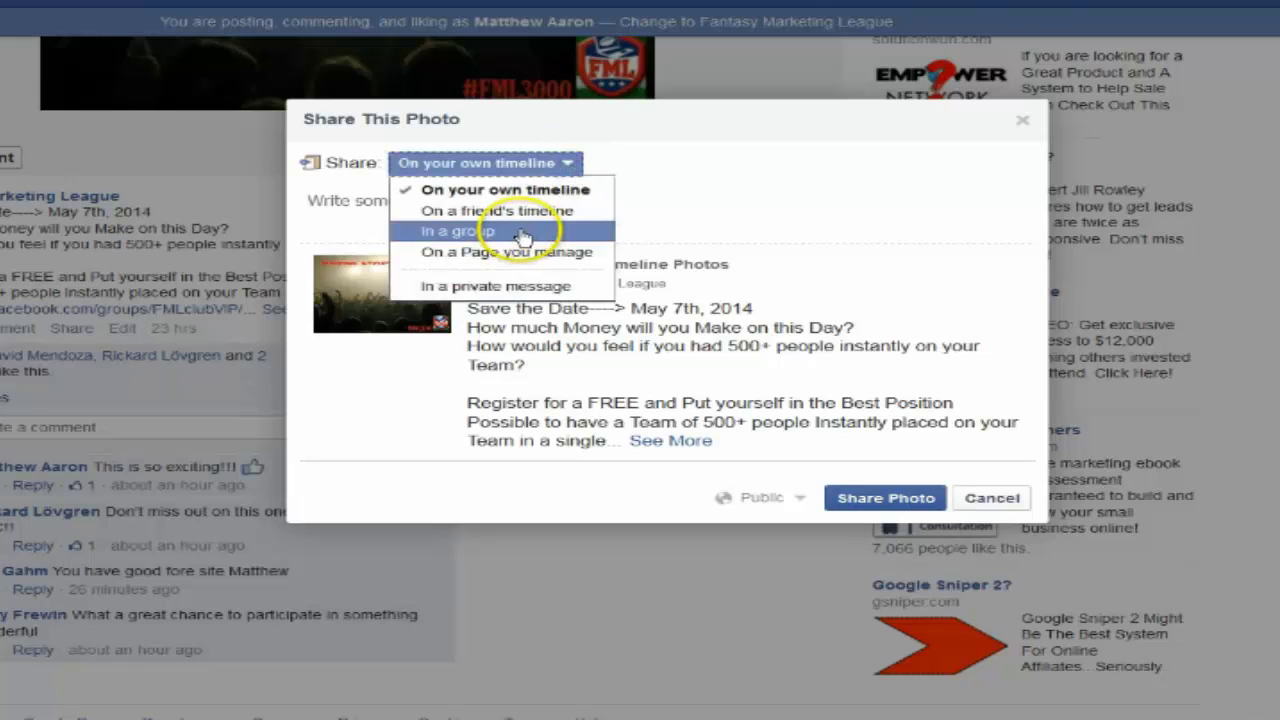
left_click(668, 165)
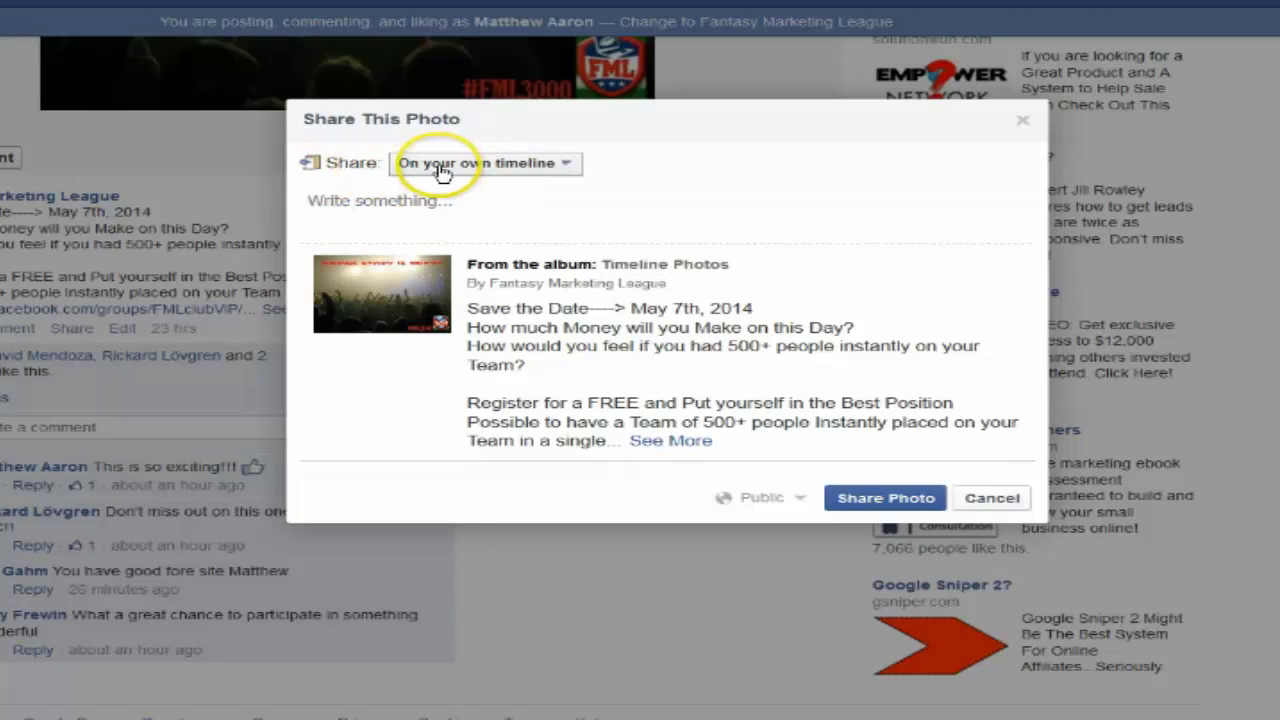
left_click(568, 164)
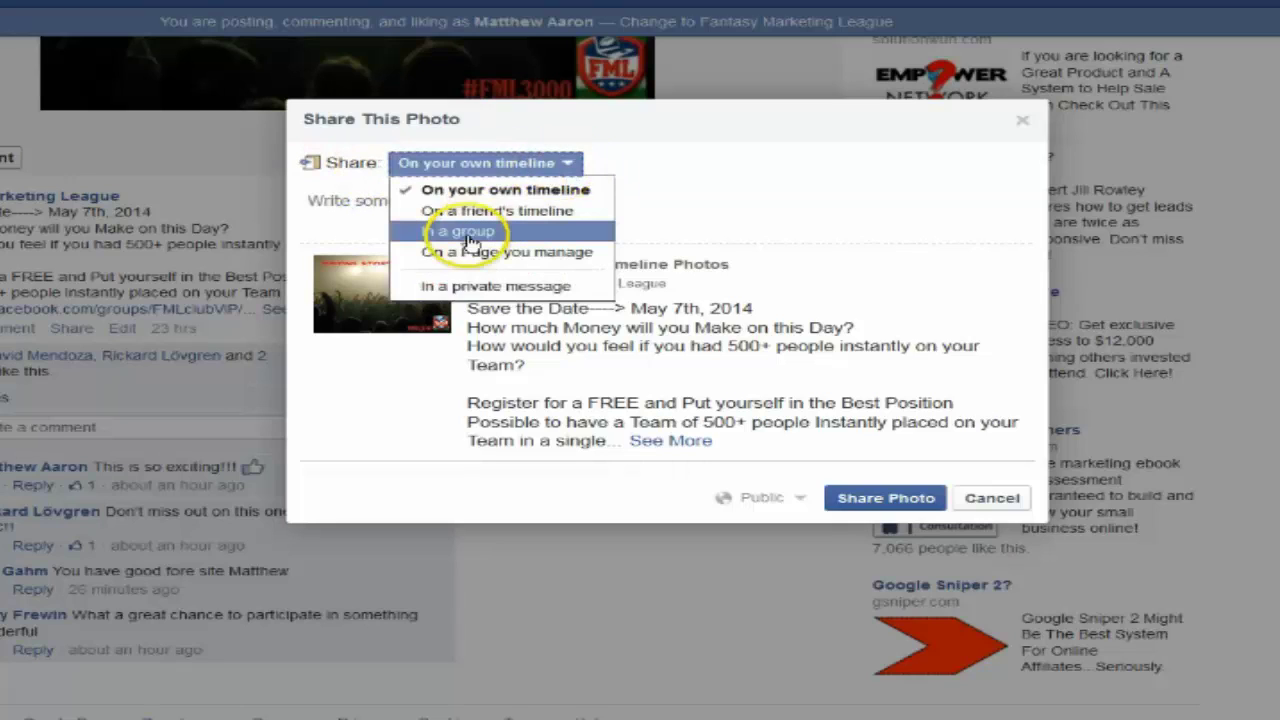
left_click(468, 234)
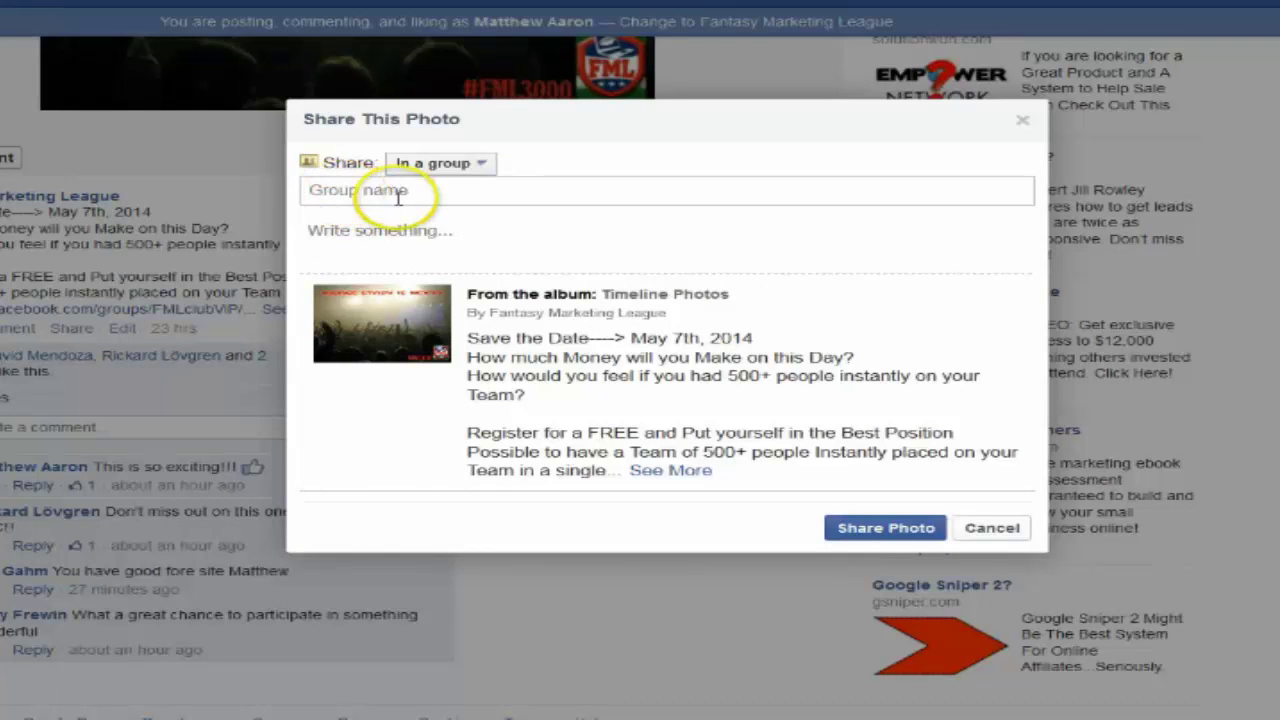
- Focus the Group name field, then close Share This Photo without posting
left_click(345, 192)
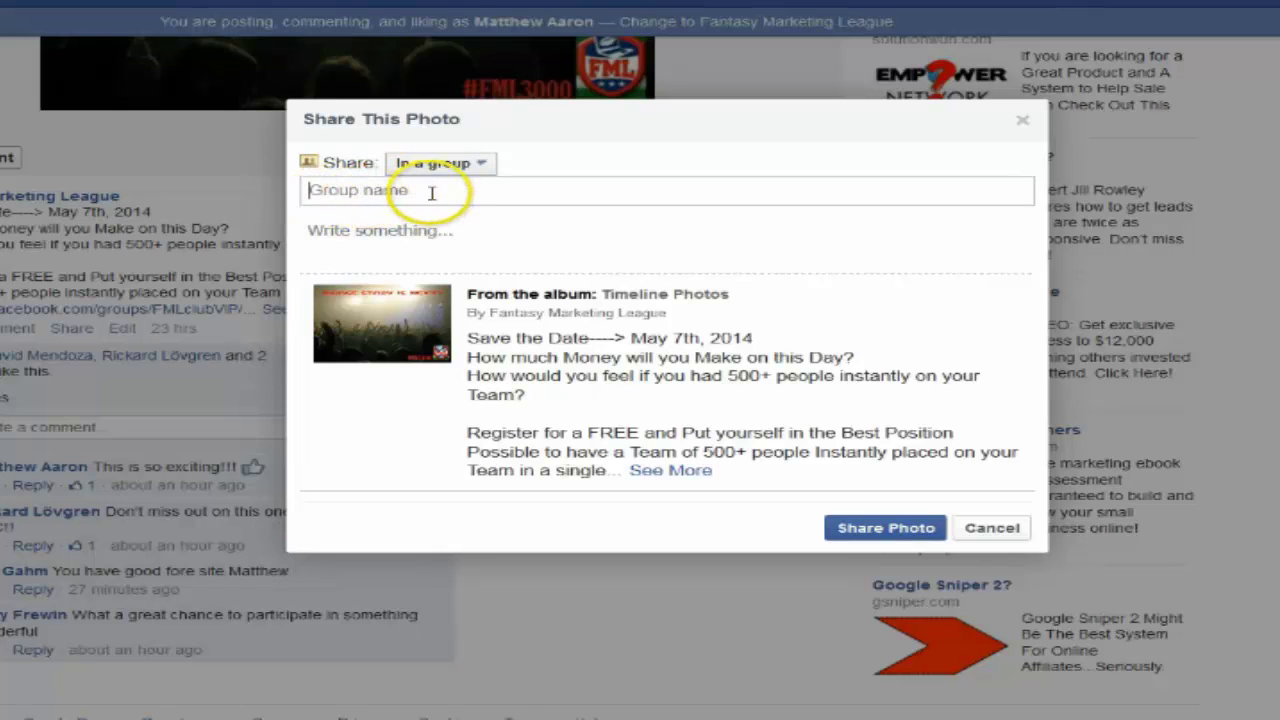
left_click(866, 532)
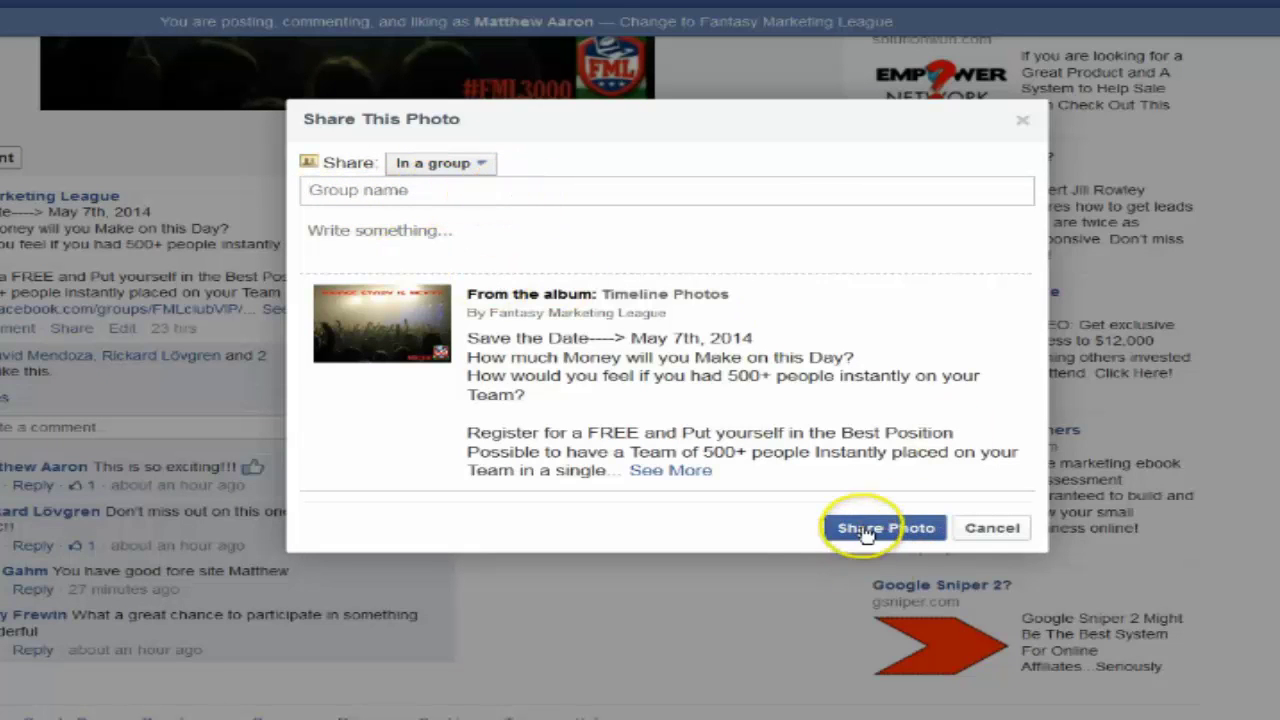
left_click(1022, 121)
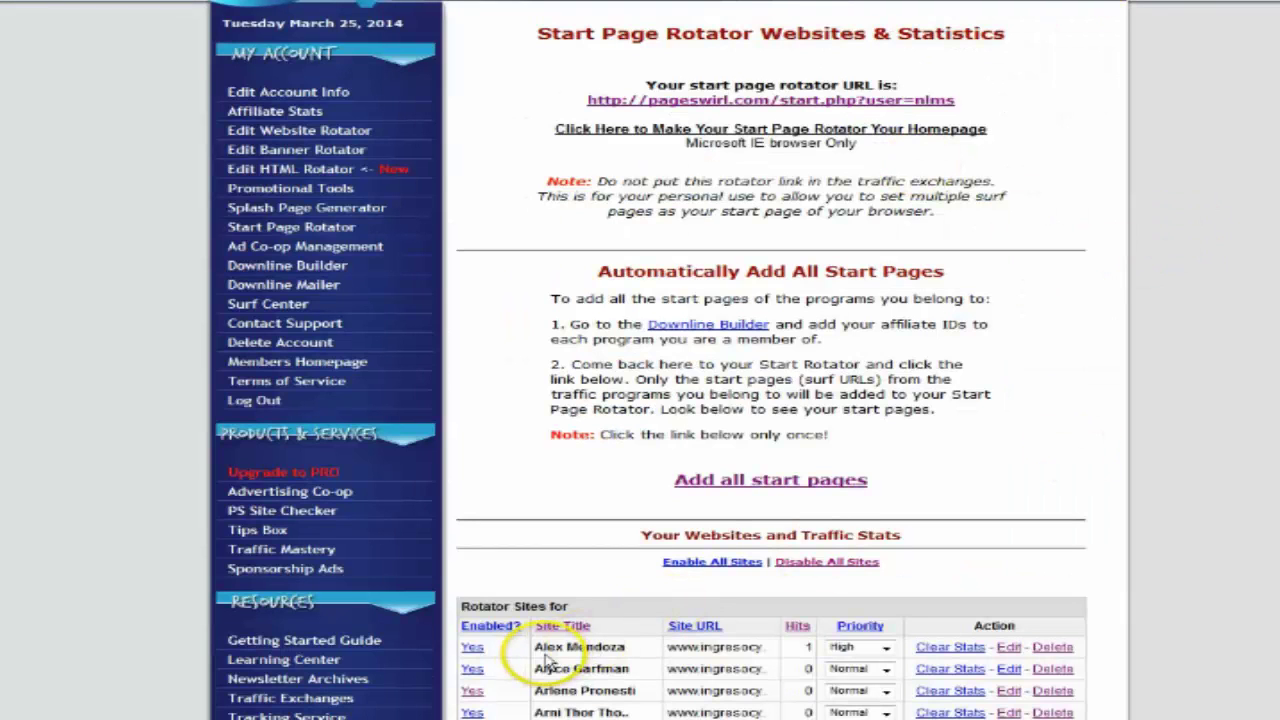
- Set the first rotator entry's Priority dropdown to High
left_click_drag(527, 648, 620, 647)
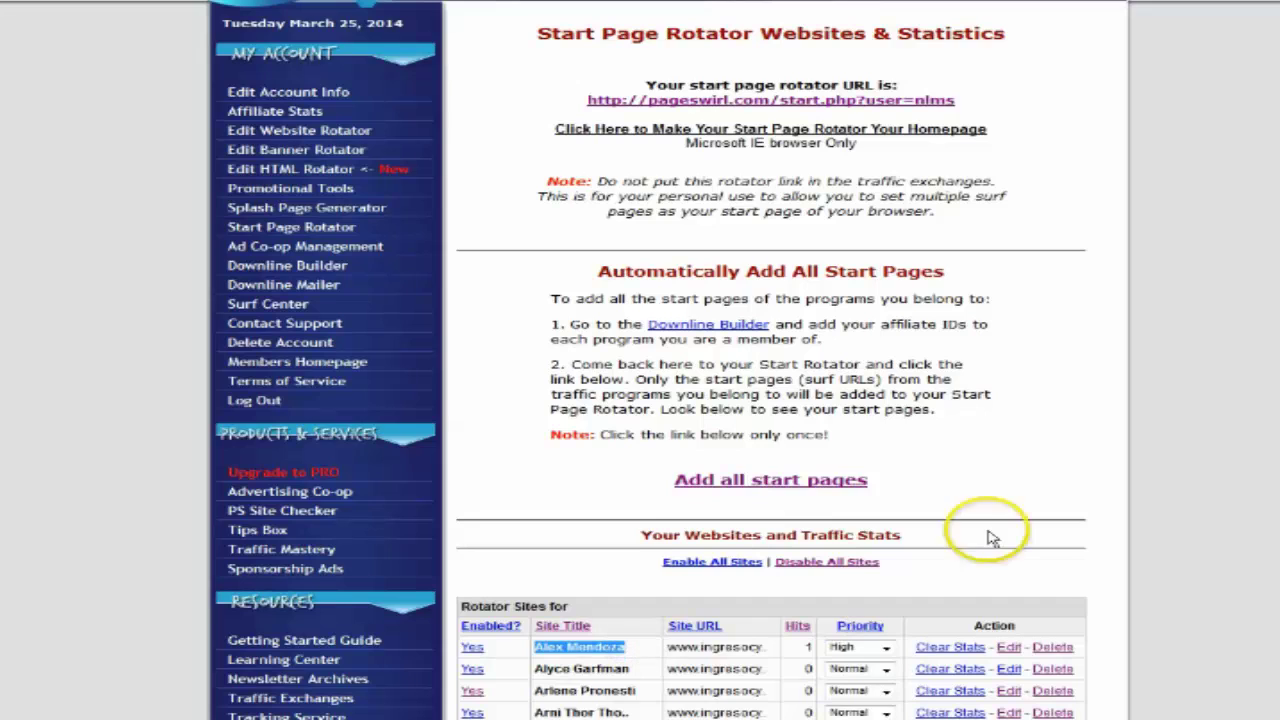
left_click(884, 649)
left_click(850, 663)
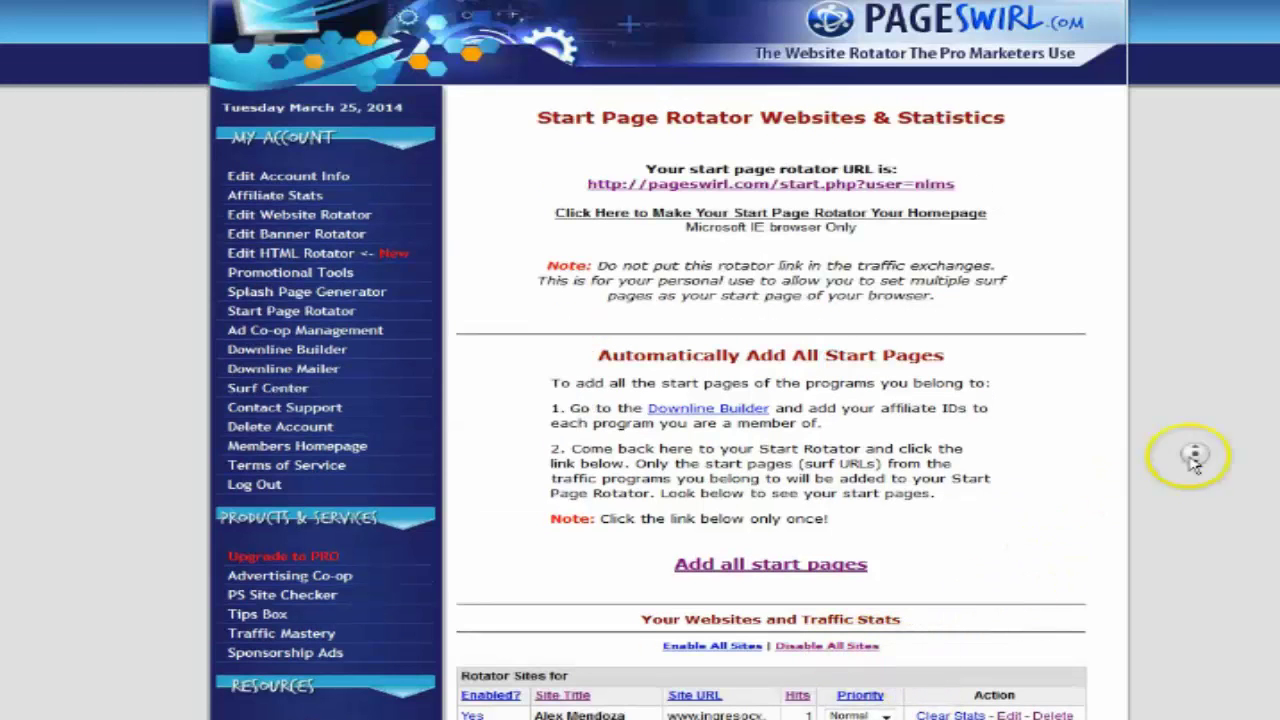
scroll(1188, 480, "down", 2)
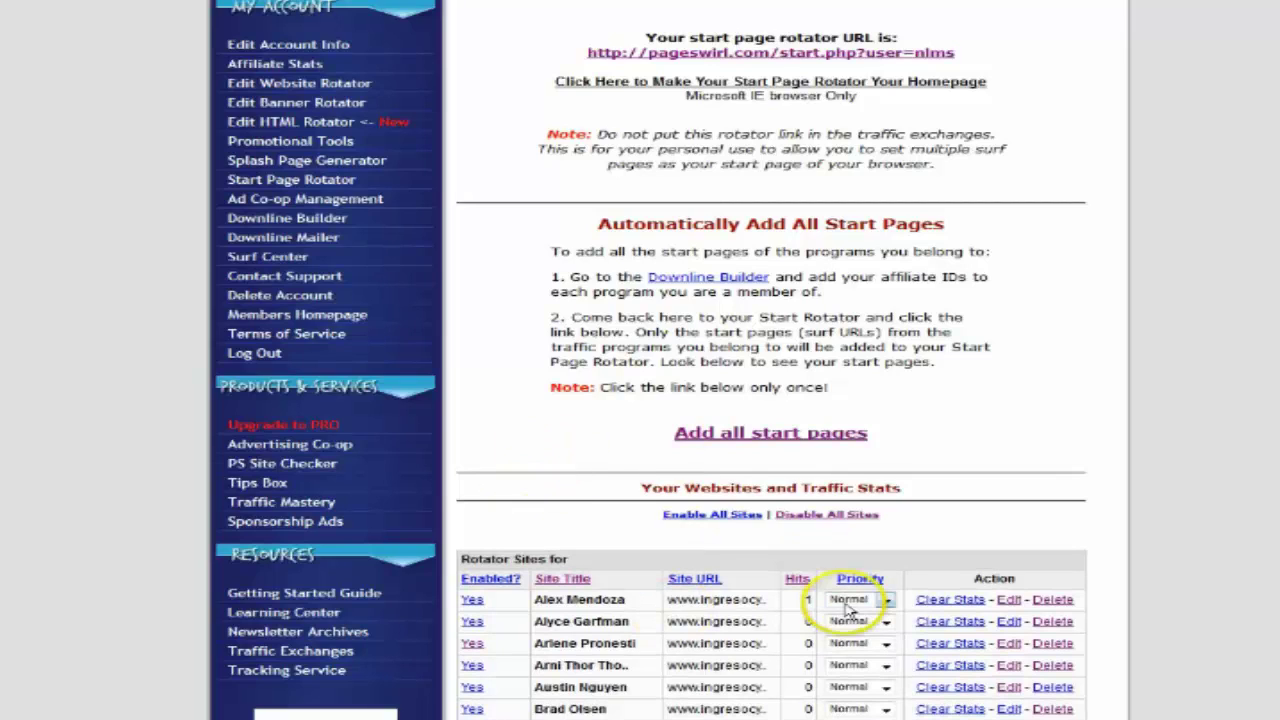
left_click(886, 600)
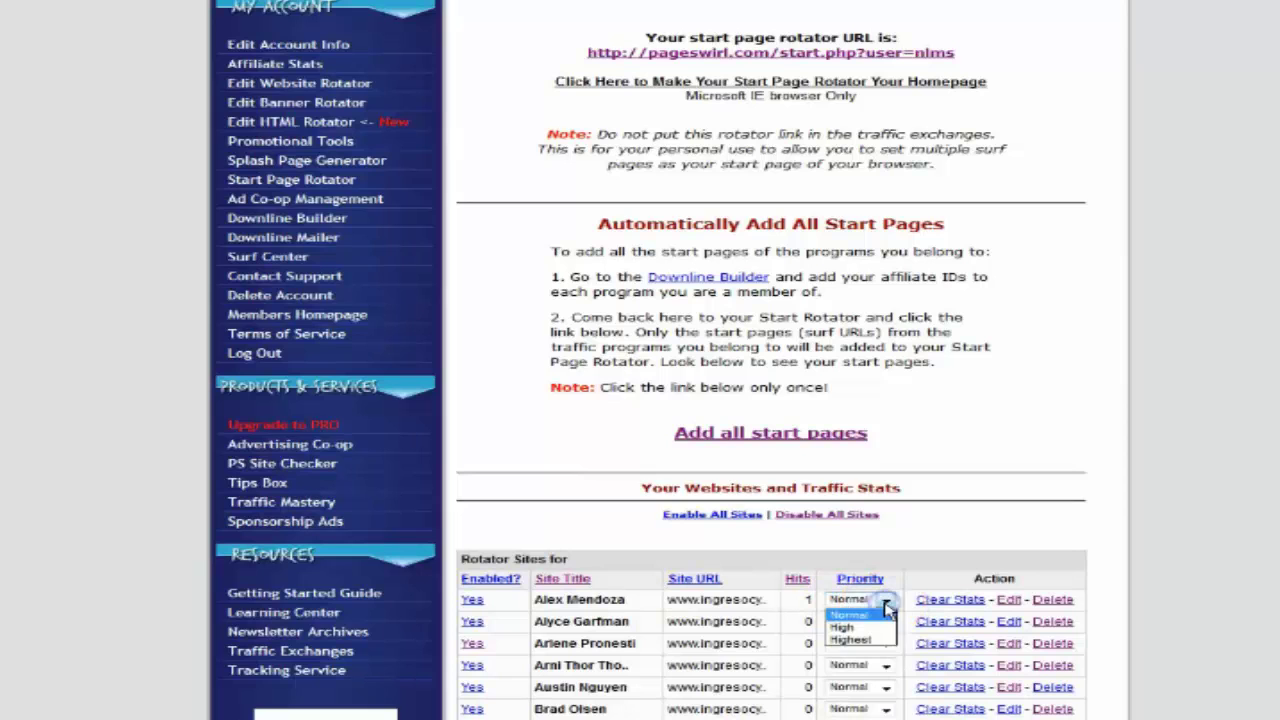
left_click(870, 638)
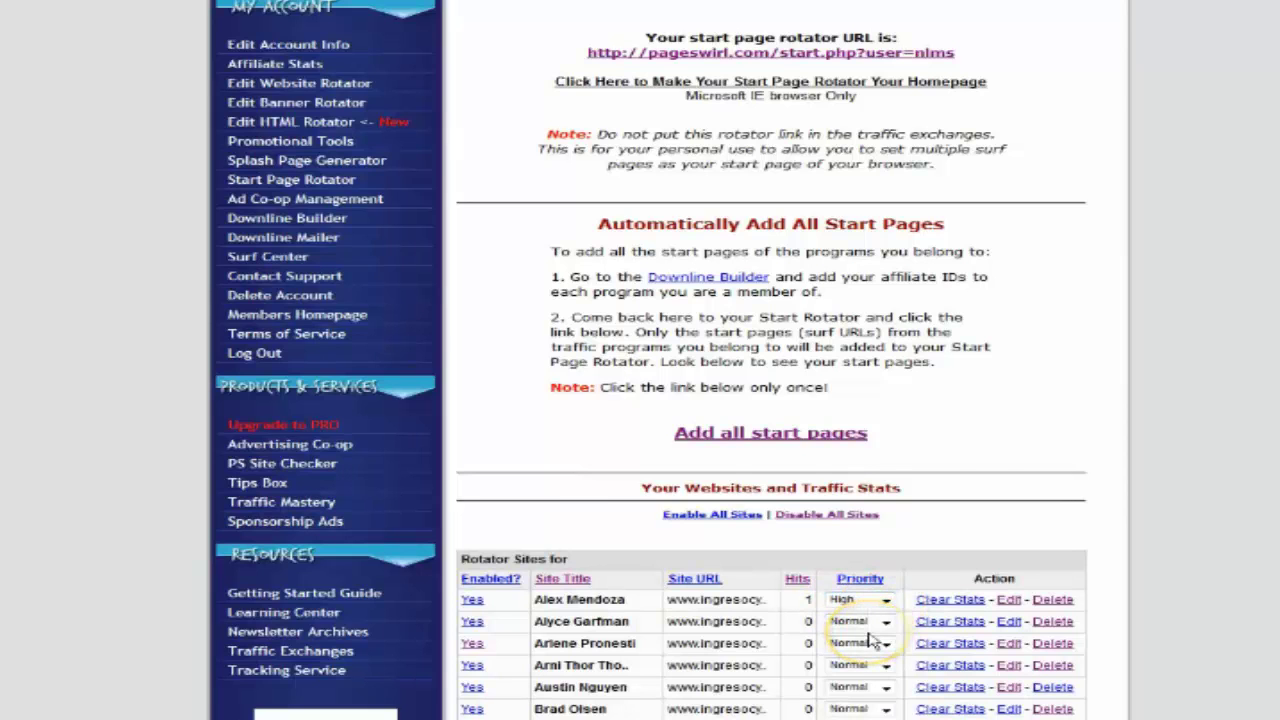
- Raise the first rotator entry's Priority further to Highest
scroll(1208, 496, "down", 1)
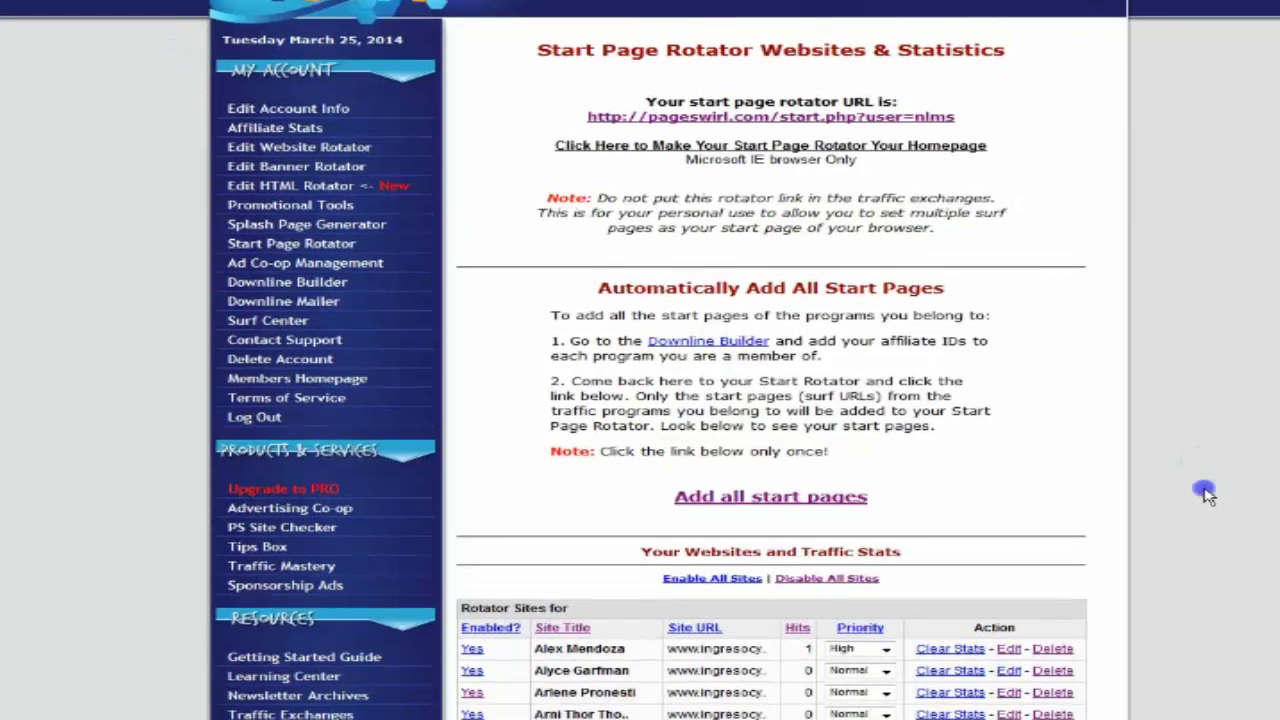
left_click(860, 678)
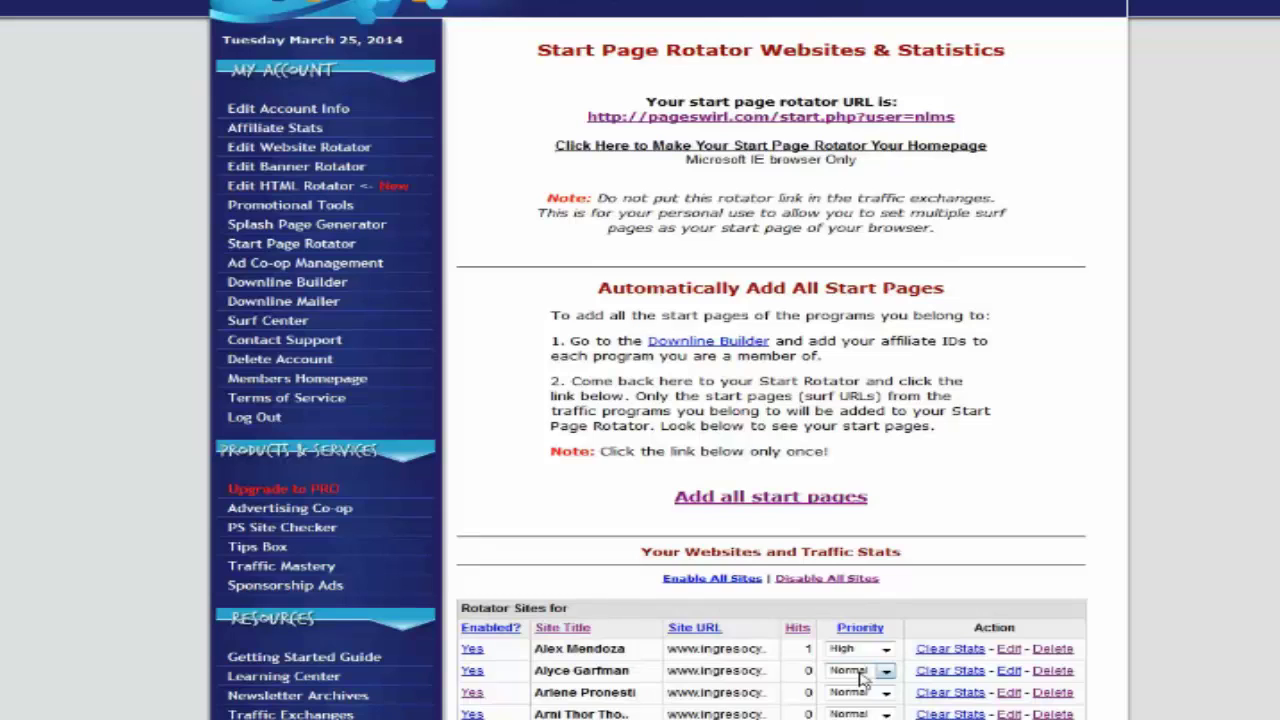
left_click(886, 650)
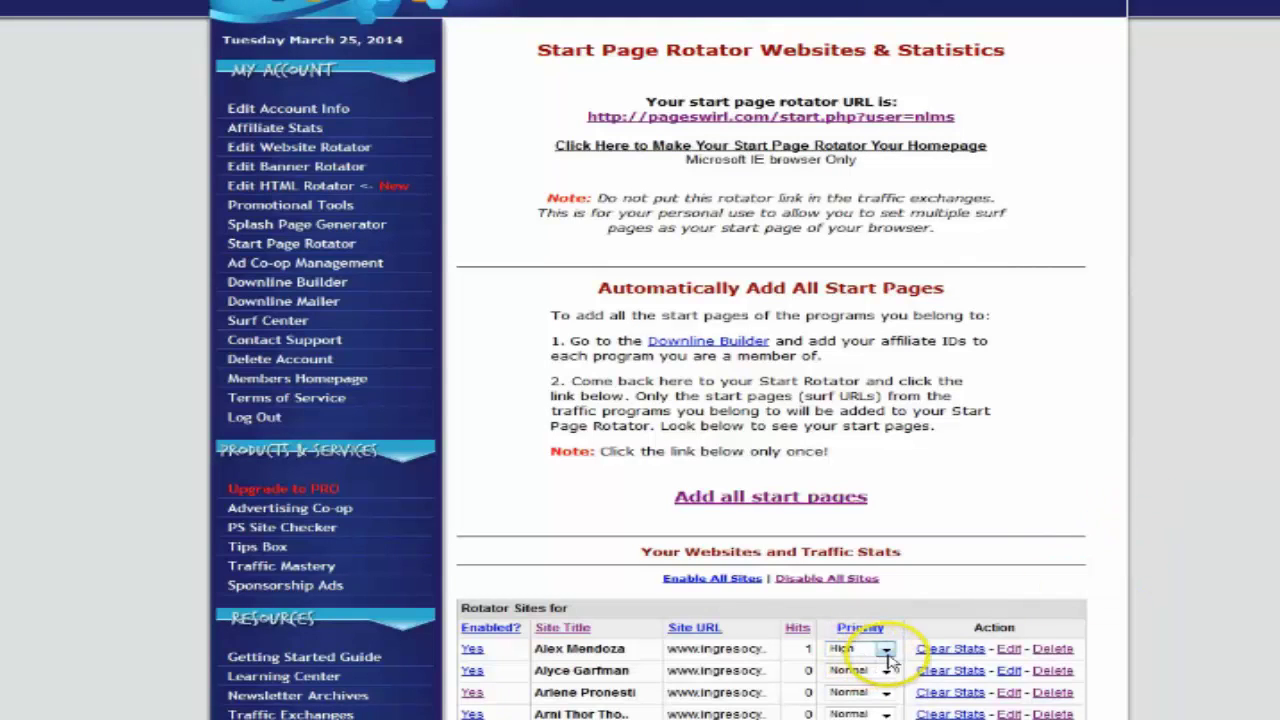
left_click(890, 690)
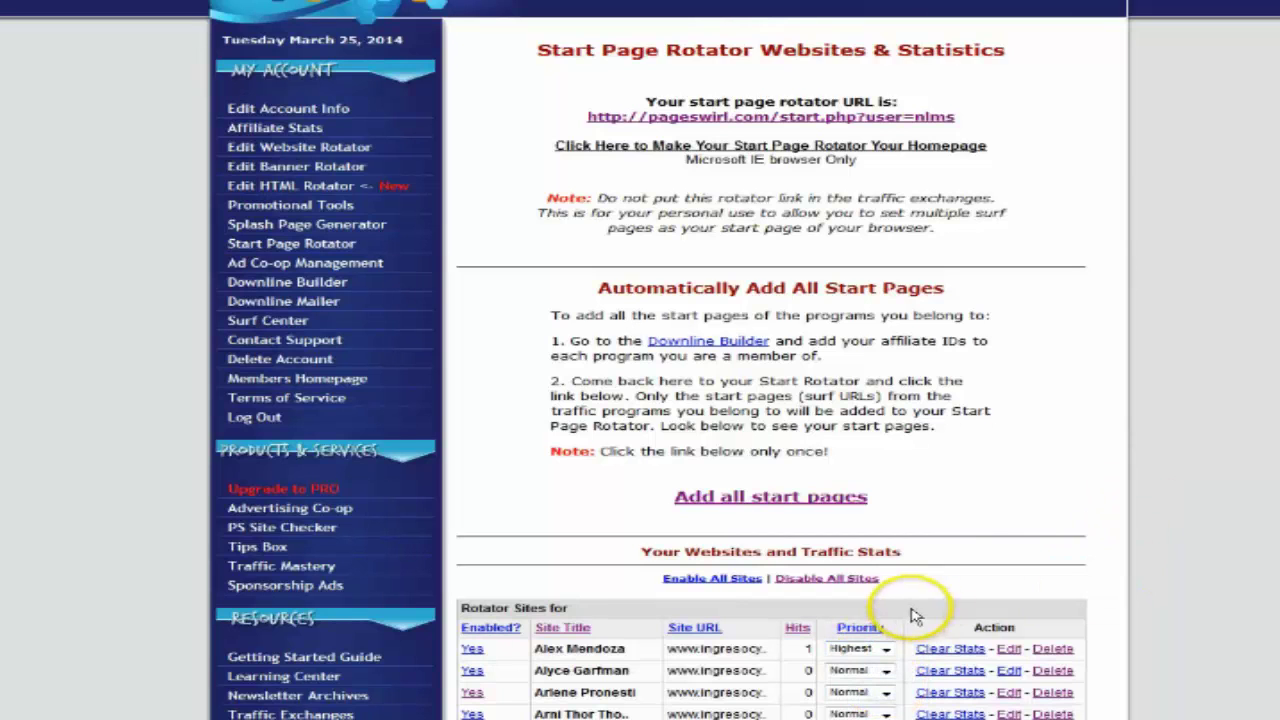
scroll(1100, 540, "down", 1)
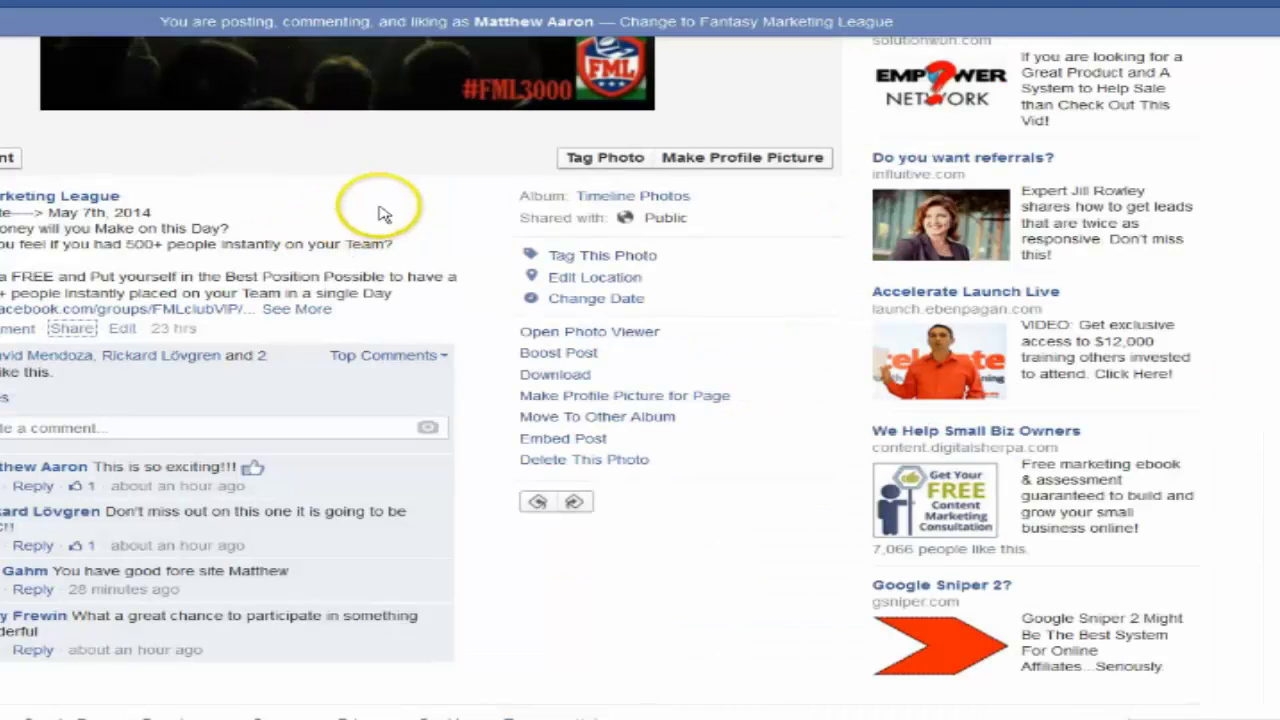
- Go back to the Facebook tab with the Fantasy Marketing League Team Ad photo post
left_click(450, 300)
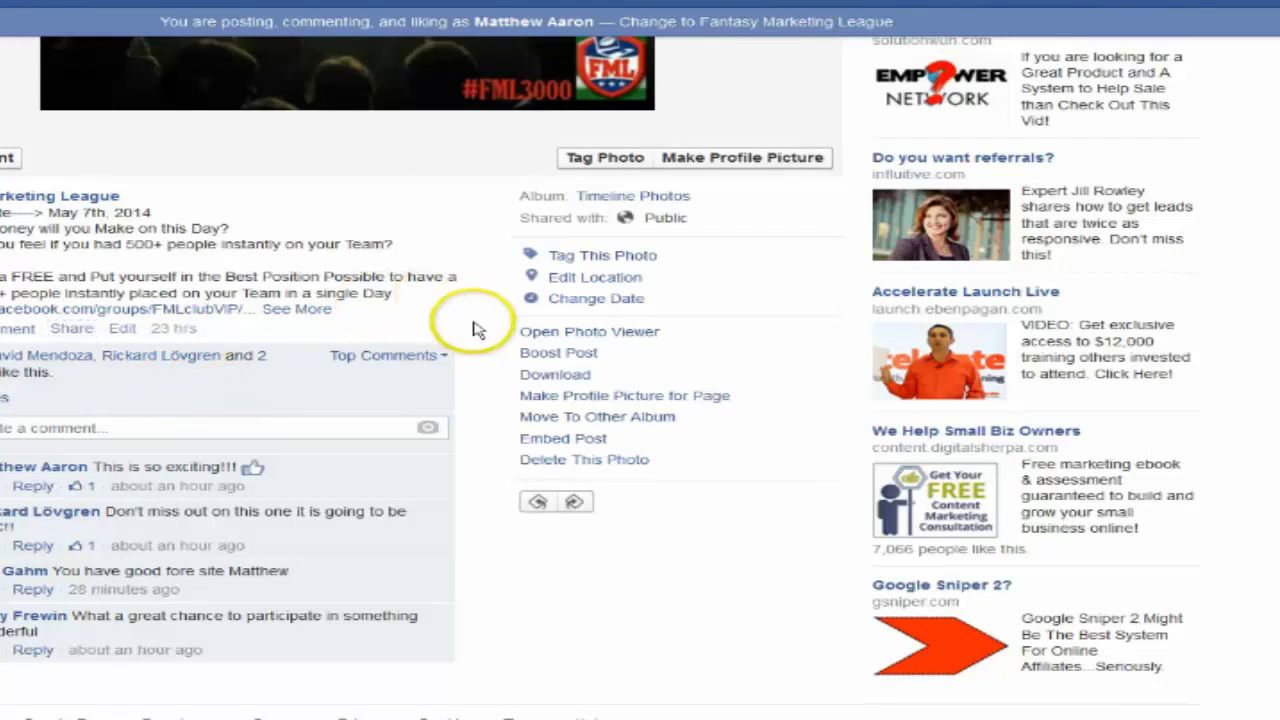